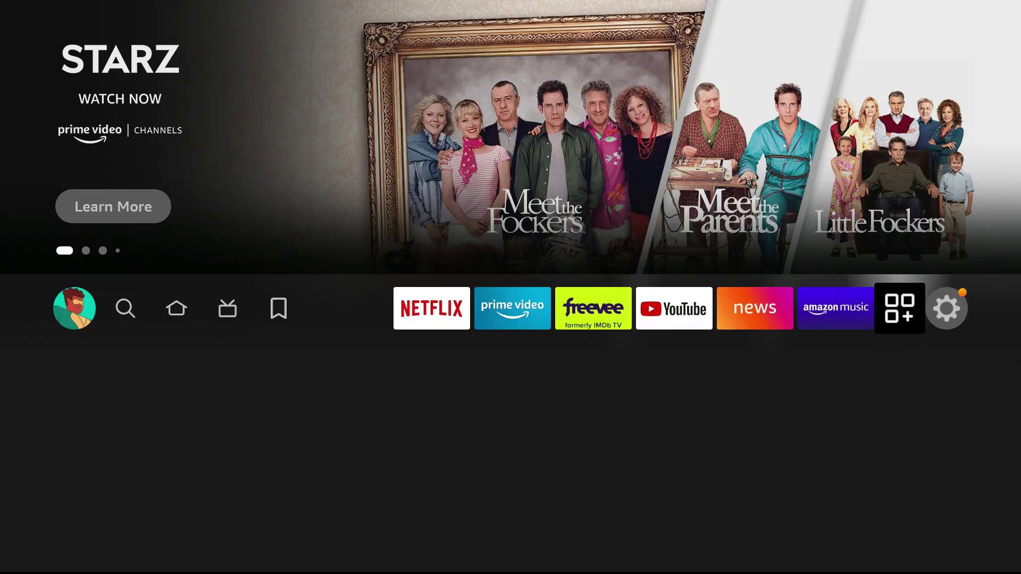
# Step: Open the My Fire TV page, which lists About, Developer options, Legal & Compliance and Sleep
pyautogui.press('Right')
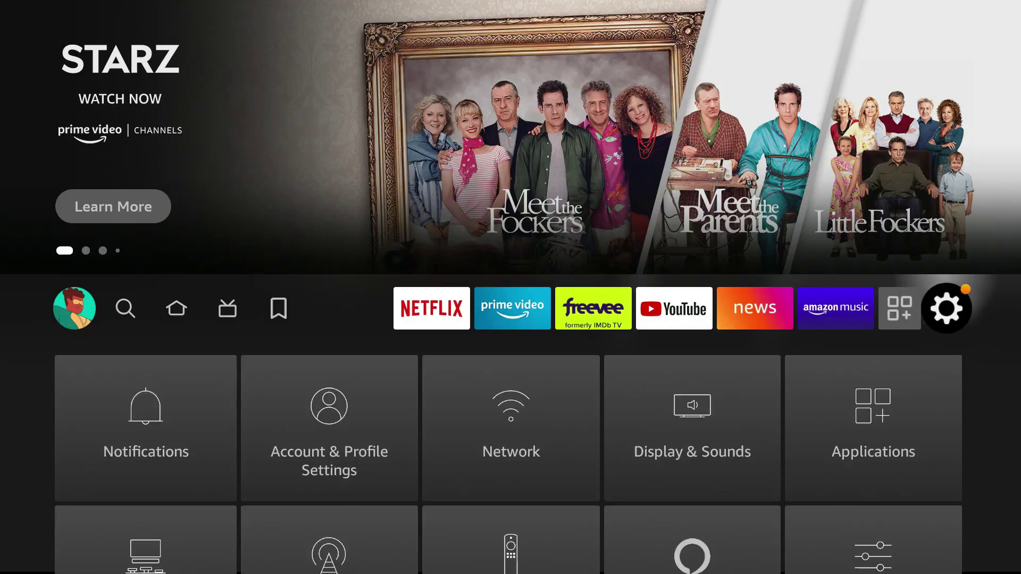
pyautogui.press('Down')
pyautogui.press('Down')
pyautogui.press('Down')
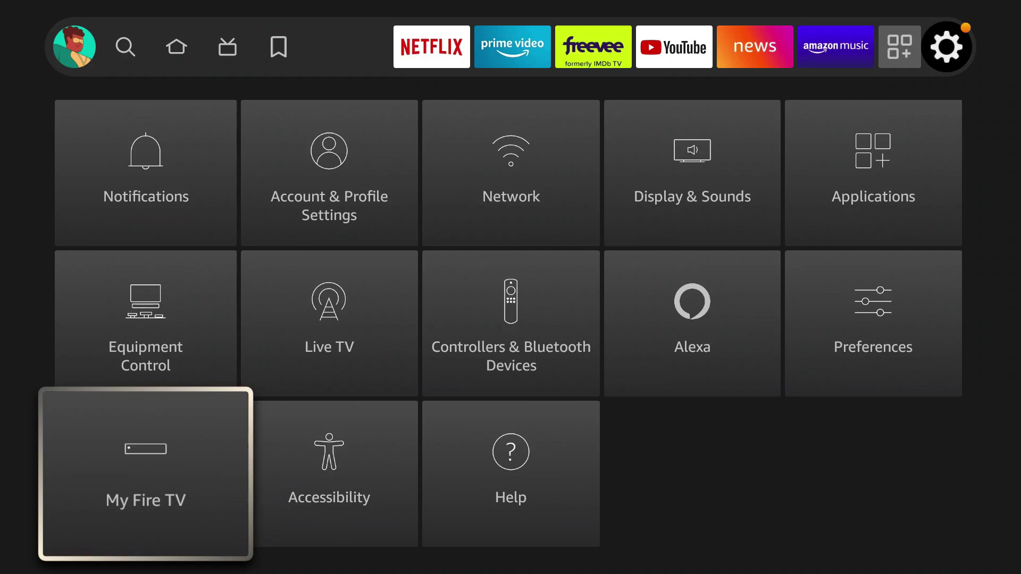
pyautogui.press('Return')
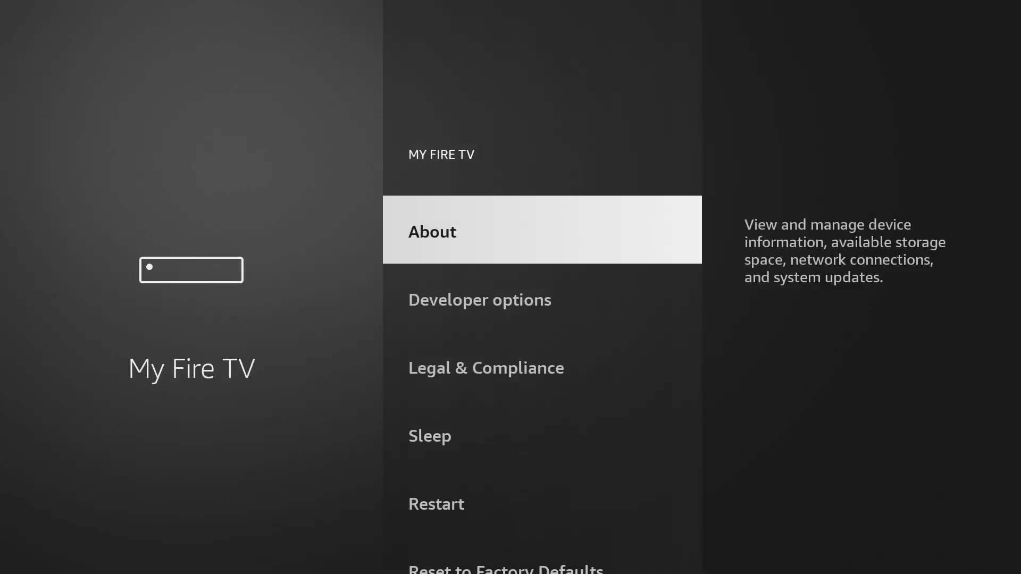
# Step: Open About, then return to the home screen showing Netflix, Prime Video, Freevee and YouTube
pyautogui.press('Return')
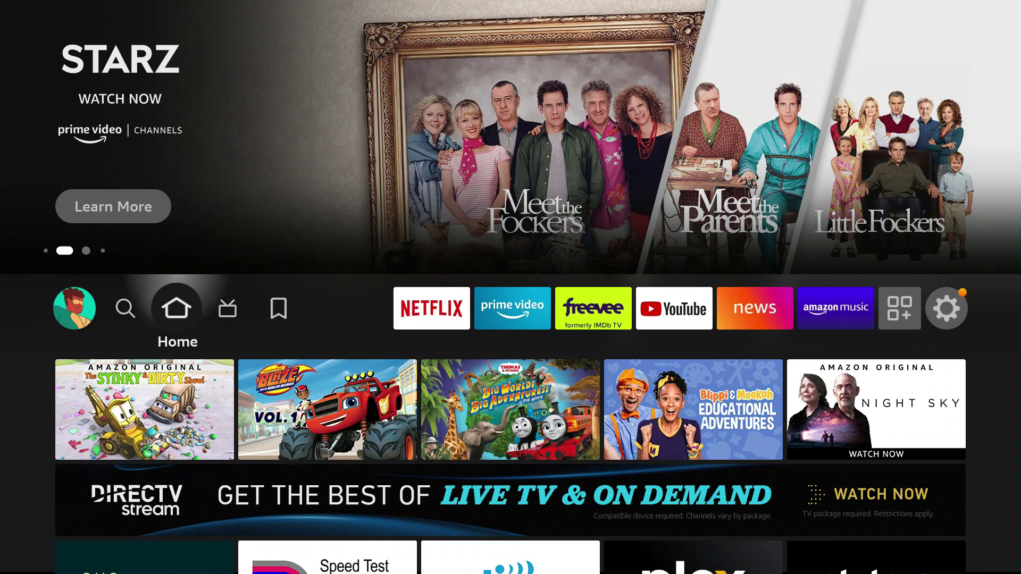
# Step: Open Settings > My Fire TV > About, showing Fire TV Stick (3rd Gen) on Fire OS 7.2.8.5
pyautogui.press('Right')
pyautogui.press('Right')
pyautogui.press('Right')
pyautogui.press('Right')
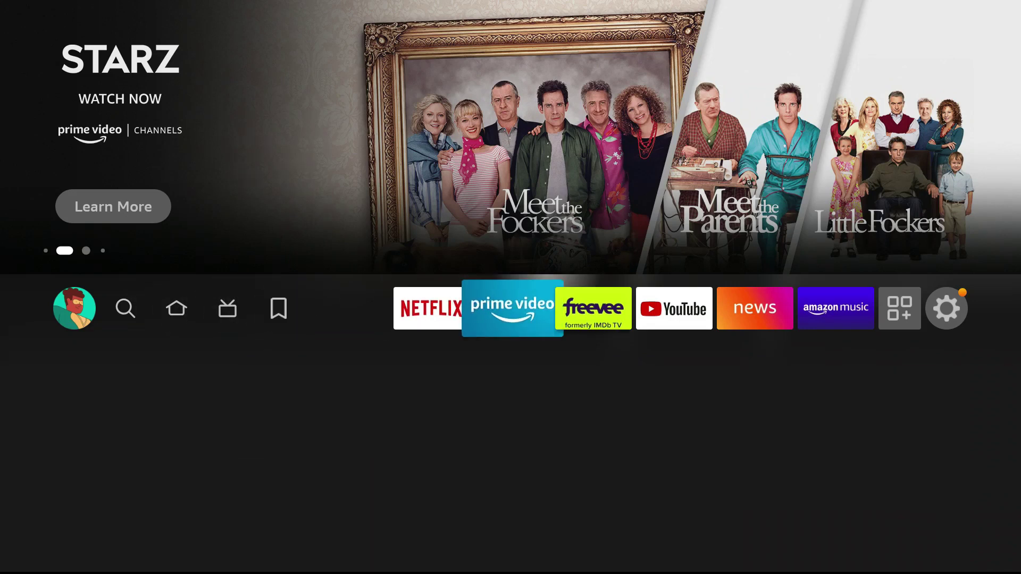
pyautogui.press('Right')
pyautogui.press('Right')
pyautogui.press('Right')
pyautogui.press('Right')
pyautogui.press('Right')
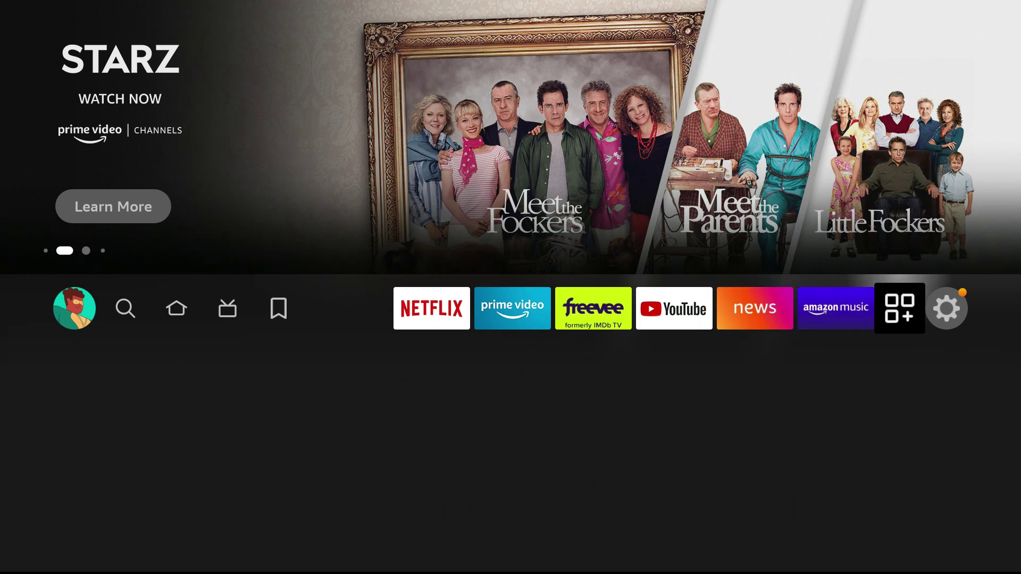
pyautogui.press('Right')
pyautogui.press('Down')
pyautogui.press('Down')
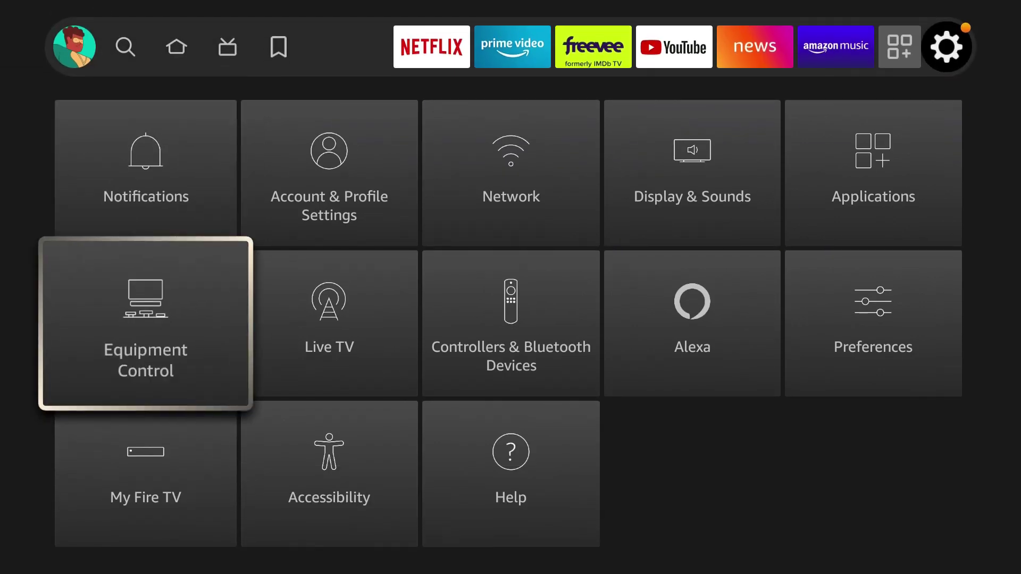
pyautogui.press('Down')
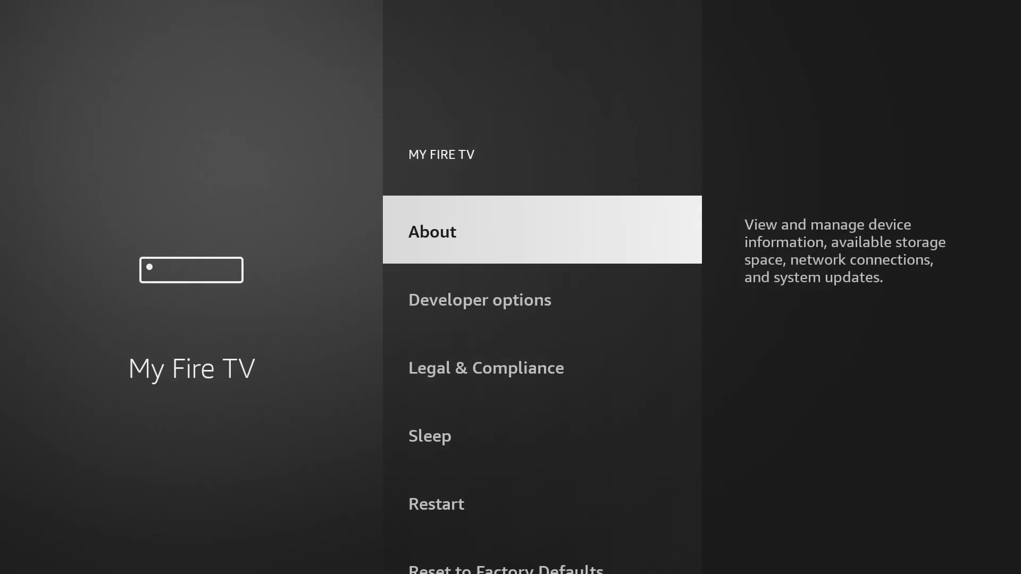
pyautogui.press('Return')
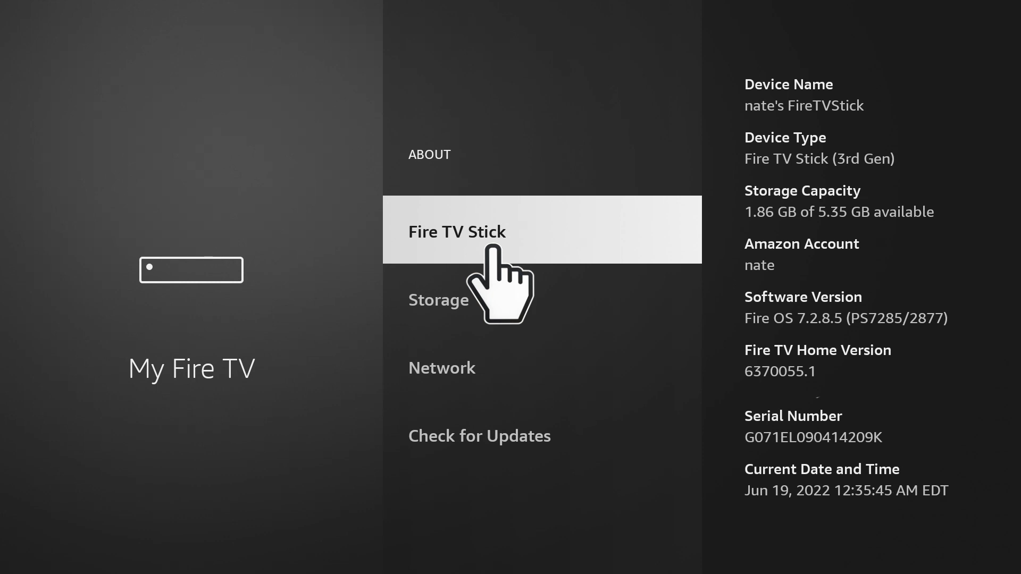
# Step: Select the Fire TV Stick entry seven times to unlock developer mode, then return to My Fire TV
pyautogui.click(495, 248)
pyautogui.click(494, 248)
pyautogui.click(494, 248)
pyautogui.click(494, 247)
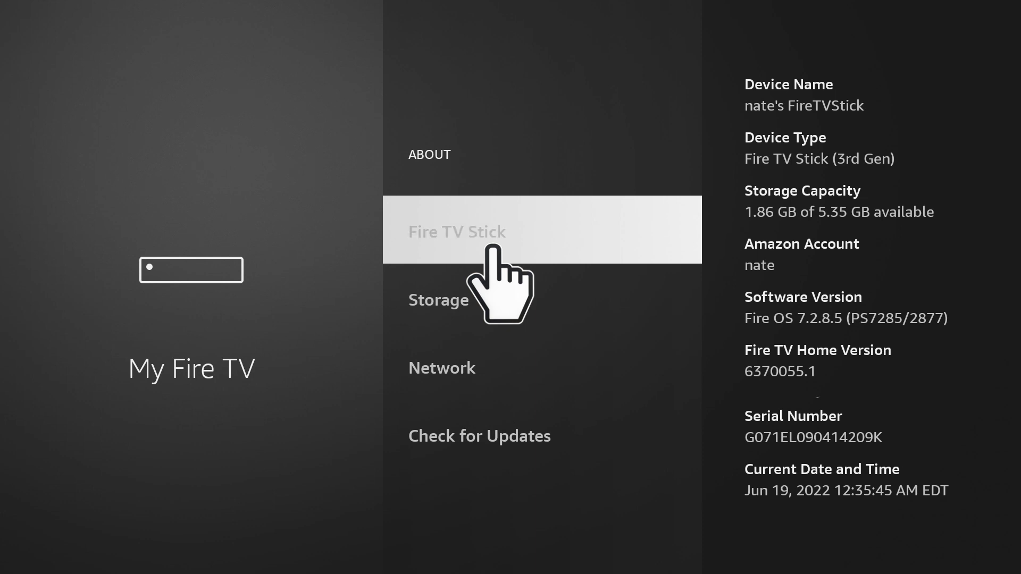
pyautogui.click(494, 247)
pyautogui.click(493, 248)
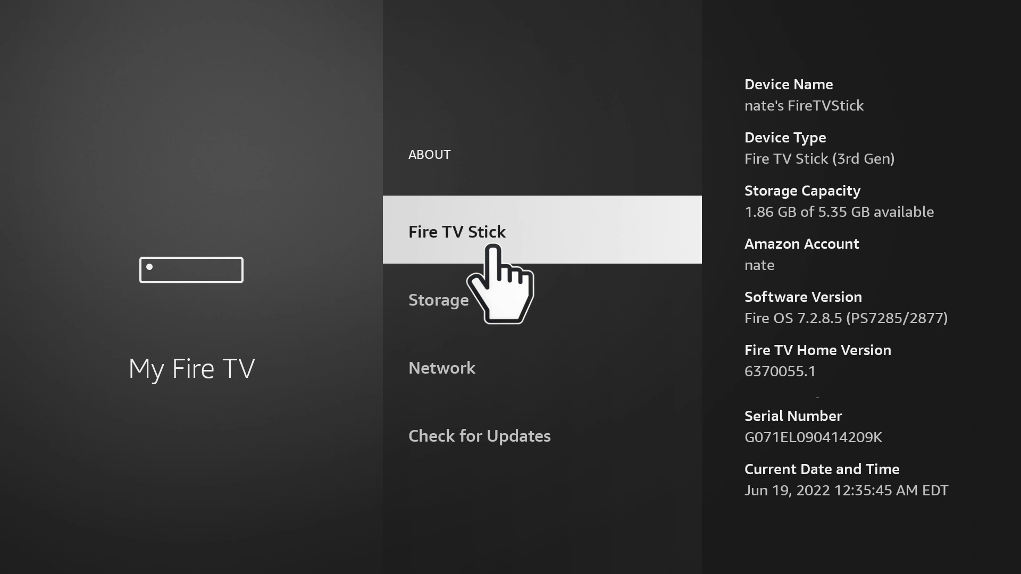
pyautogui.click(494, 247)
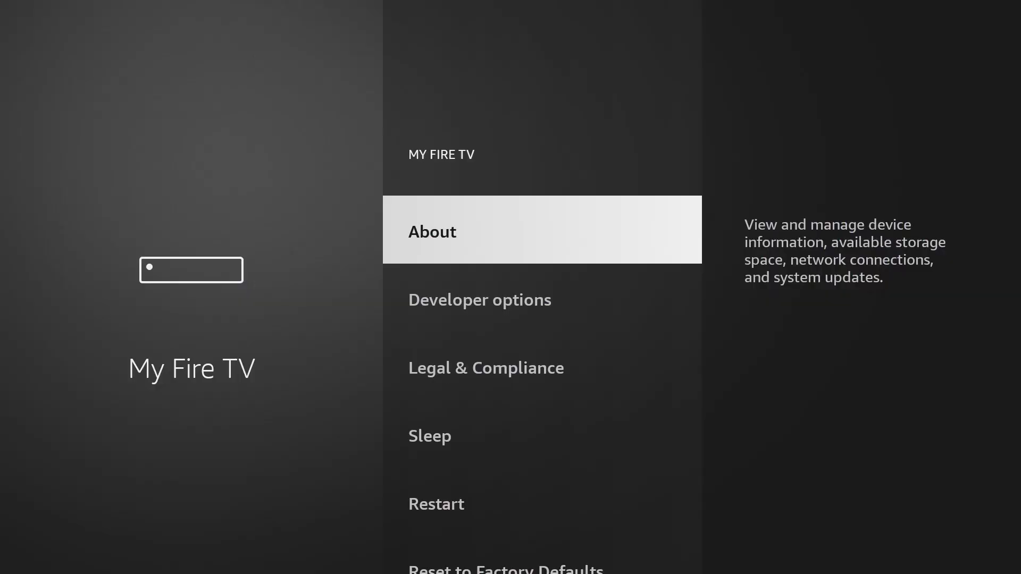
pyautogui.press('Down')
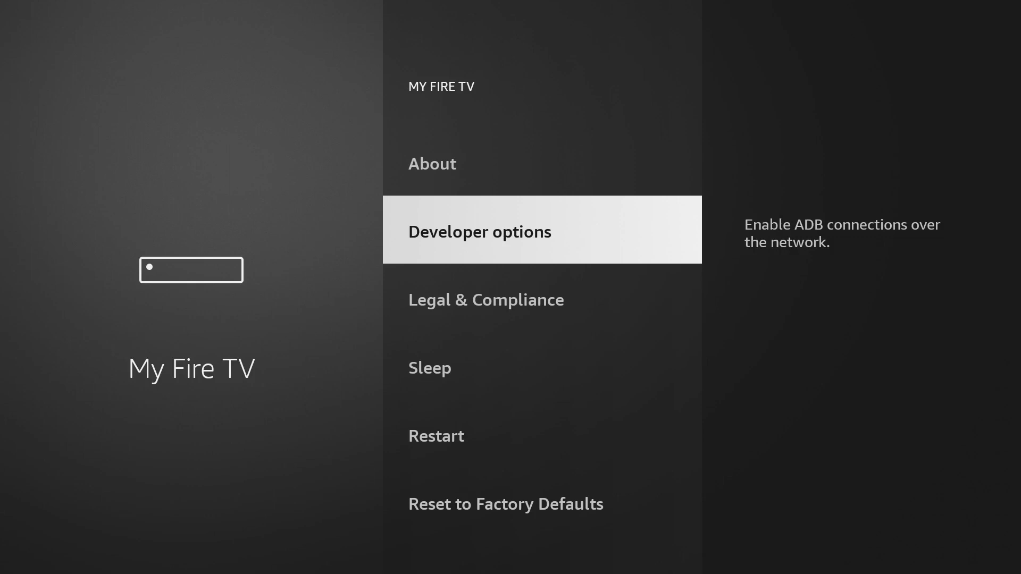
# Step: Open Developer options and highlight Install unknown apps below ADB debugging (OFF)
pyautogui.press('Return')
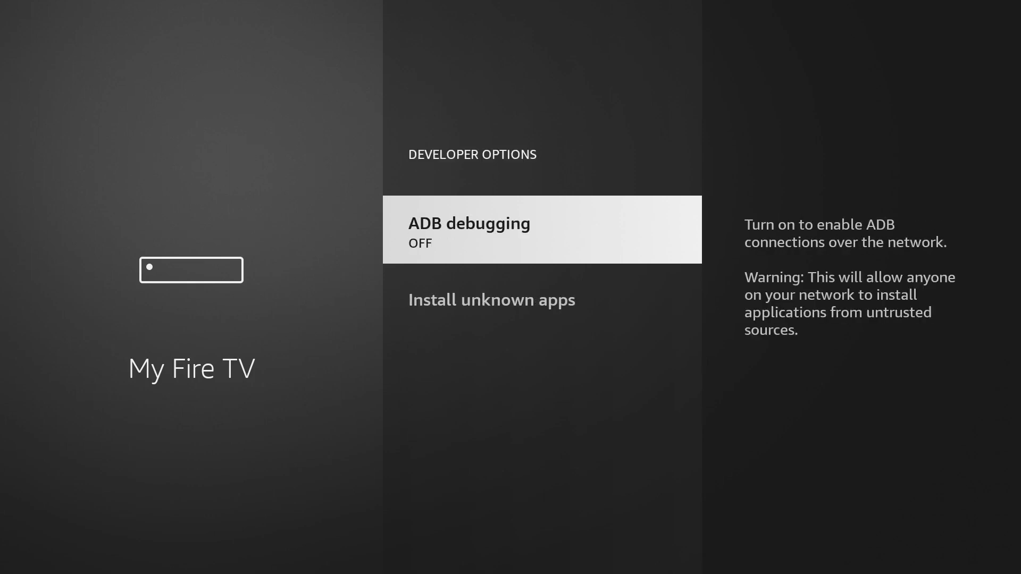
pyautogui.press('Down')
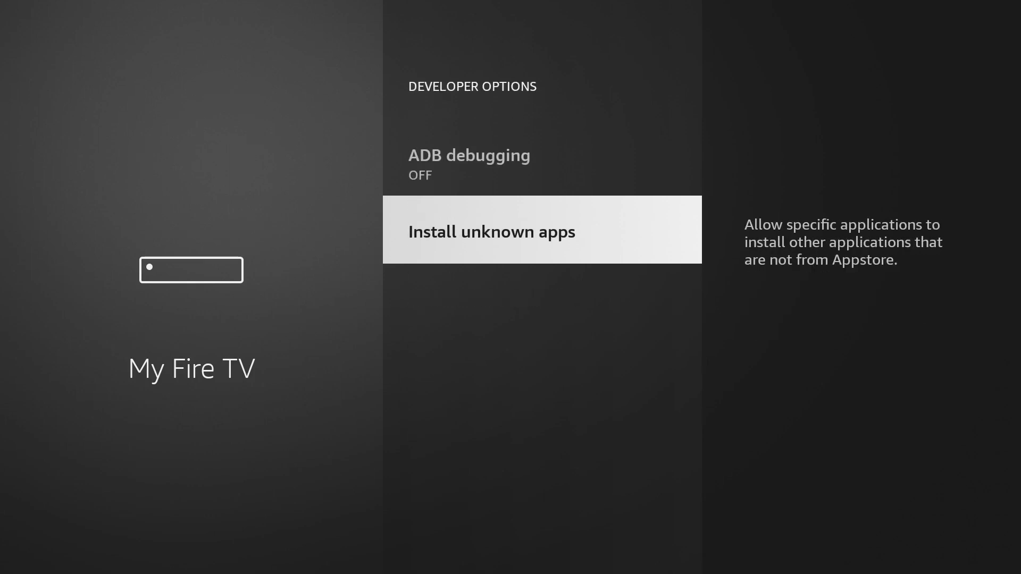